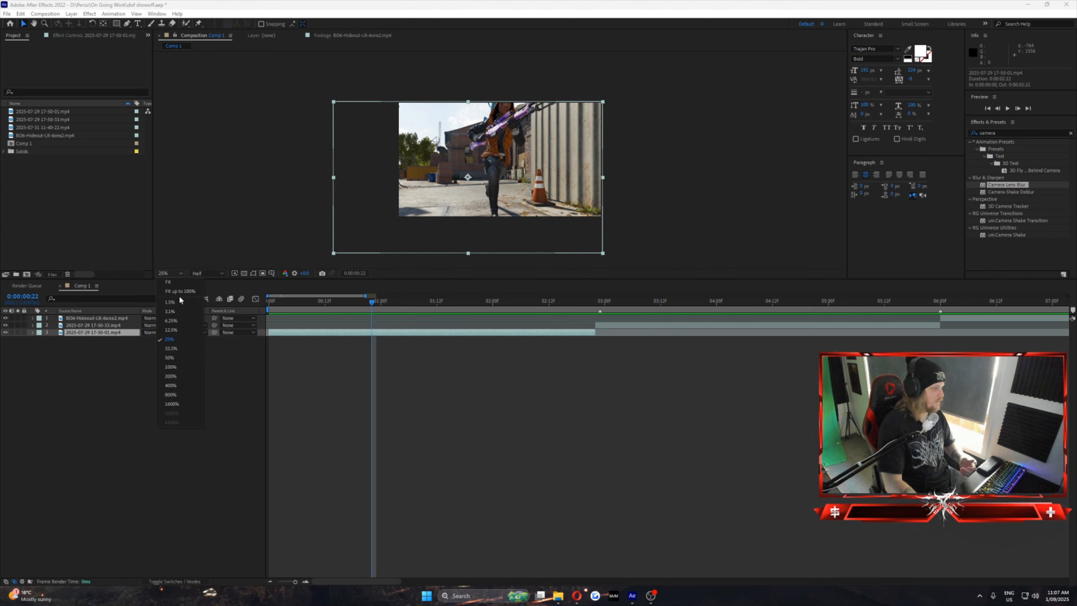
# Step: Fit the composition in the viewer and scrub the first clip to about 0:00:01:20
pyautogui.click(182, 292)
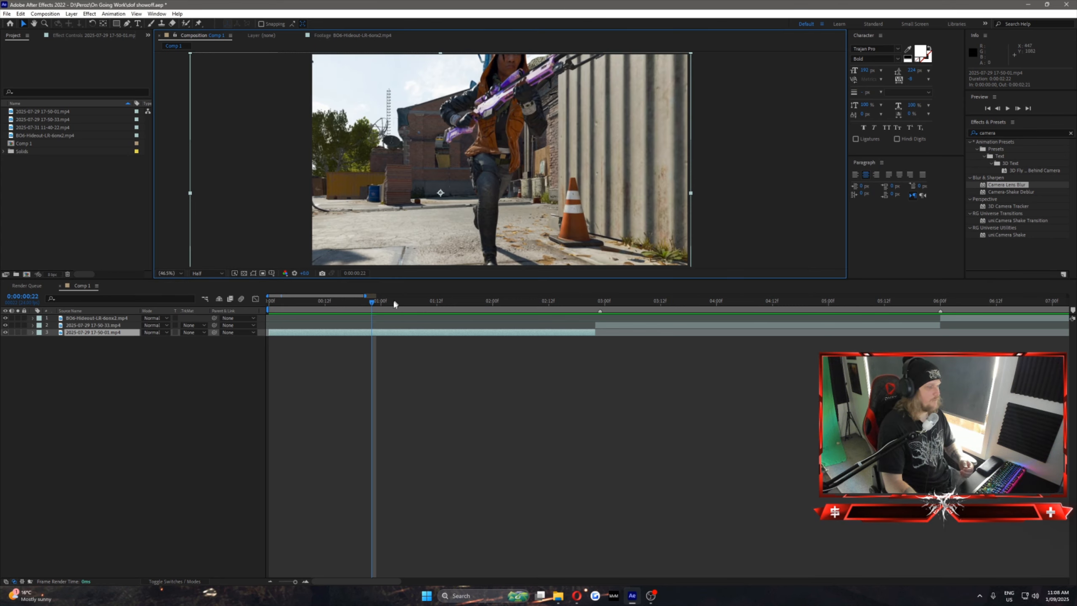
pyautogui.moveTo(372, 301); pyautogui.dragTo(455, 306)
pyautogui.scroll(-1, 513, 145)
pyautogui.scroll(1, 478, 140)
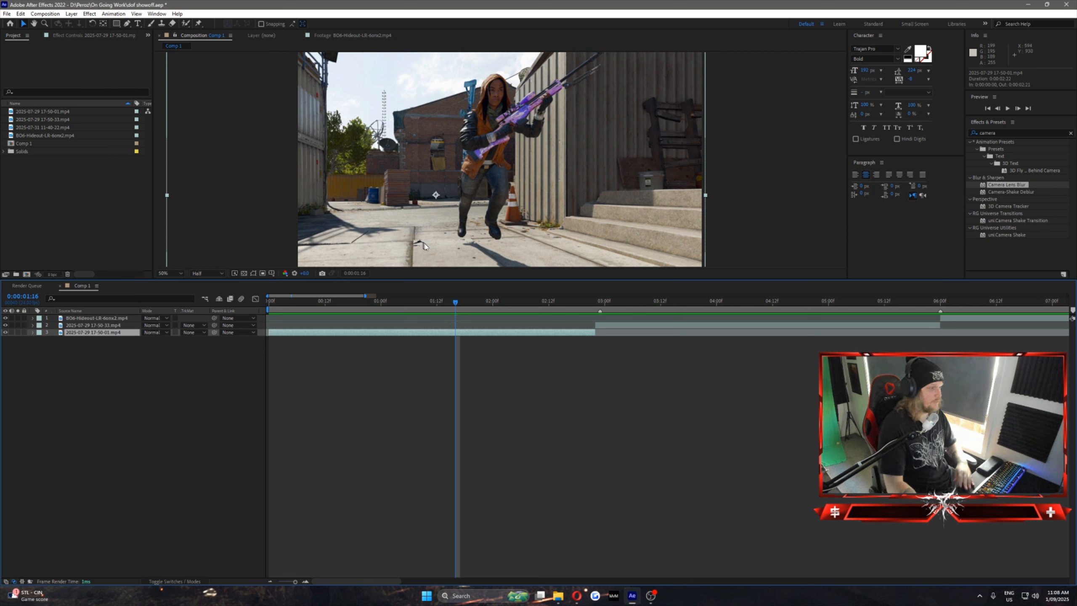
pyautogui.moveTo(456, 302); pyautogui.dragTo(475, 321)
pyautogui.click(198, 399)
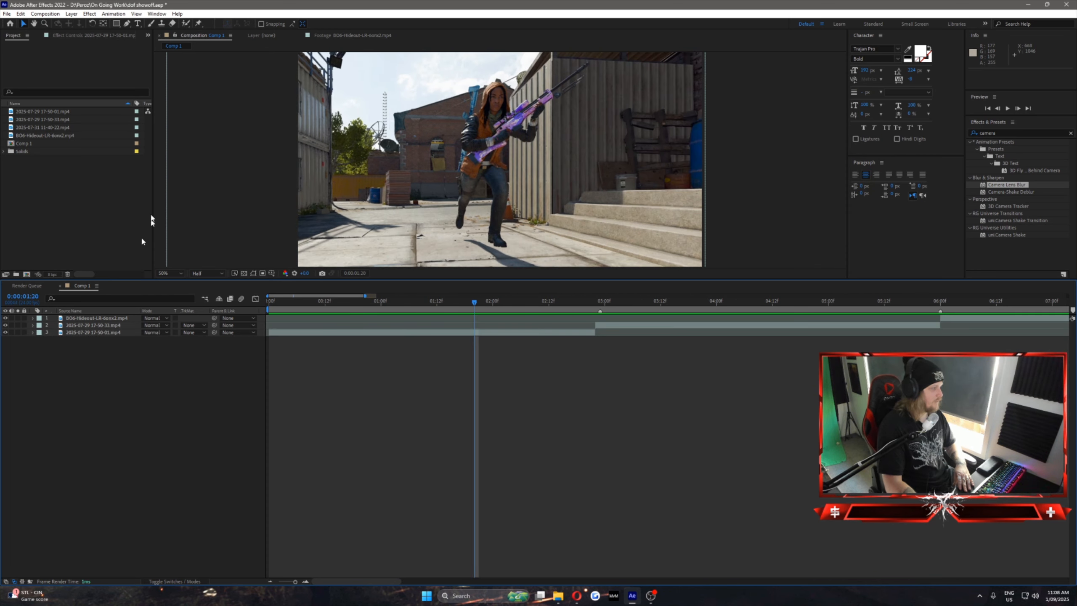
pyautogui.click(557, 596)
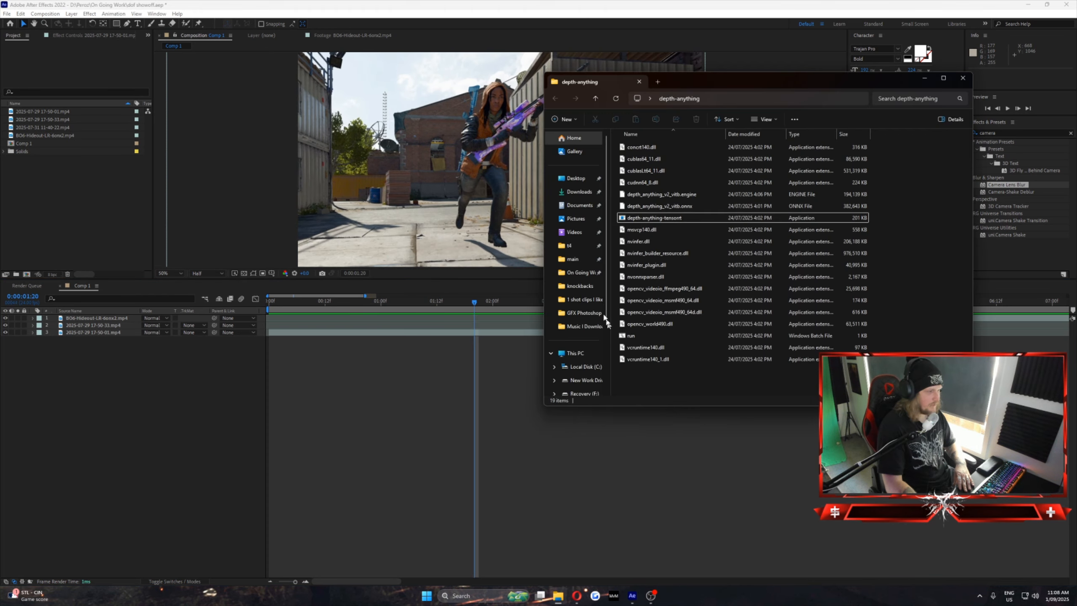
pyautogui.click(577, 179)
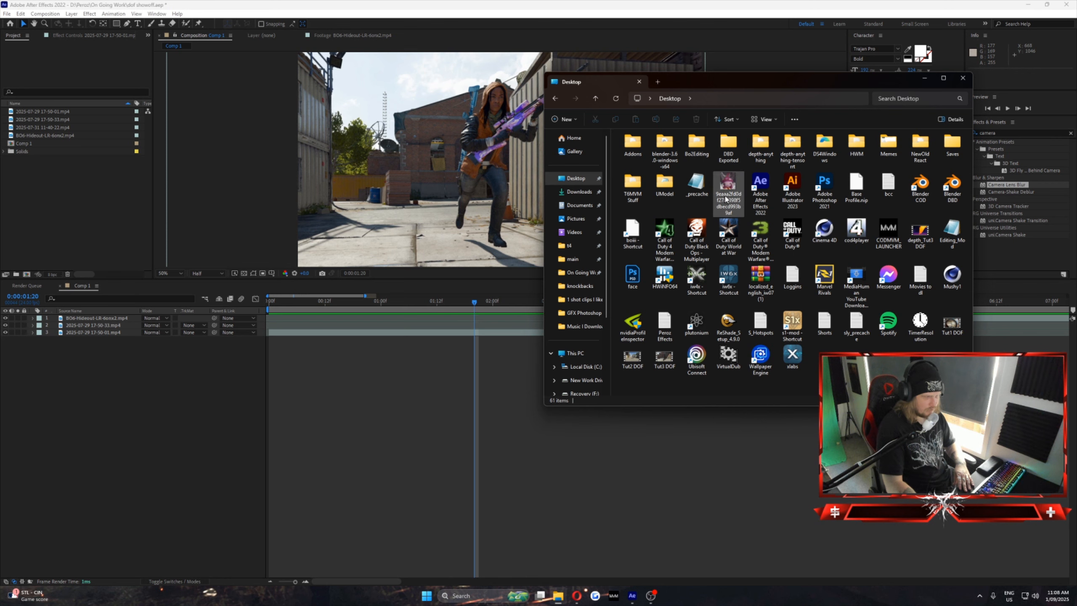
pyautogui.moveTo(921, 234); pyautogui.dragTo(96, 217)
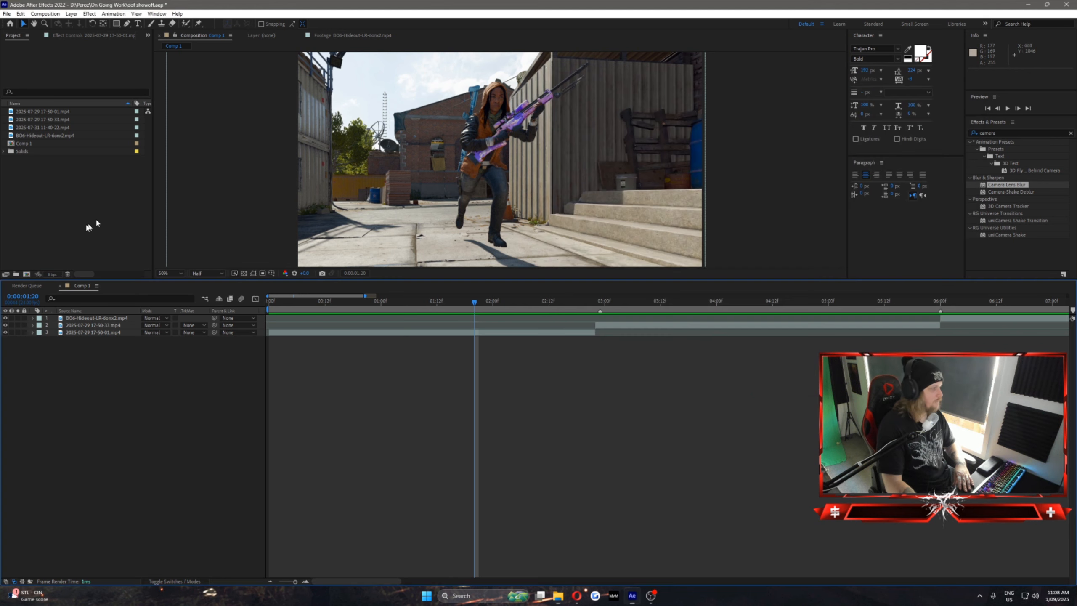
pyautogui.moveTo(36, 156); pyautogui.dragTo(98, 333)
pyautogui.moveTo(477, 304)
pyautogui.mouseDown()
pyautogui.moveTo(570, 303)
pyautogui.moveTo(301, 303)
pyautogui.moveTo(570, 295)
pyautogui.moveTo(441, 303)
pyautogui.moveTo(505, 304)
pyautogui.moveTo(492, 303)
pyautogui.mouseUp()
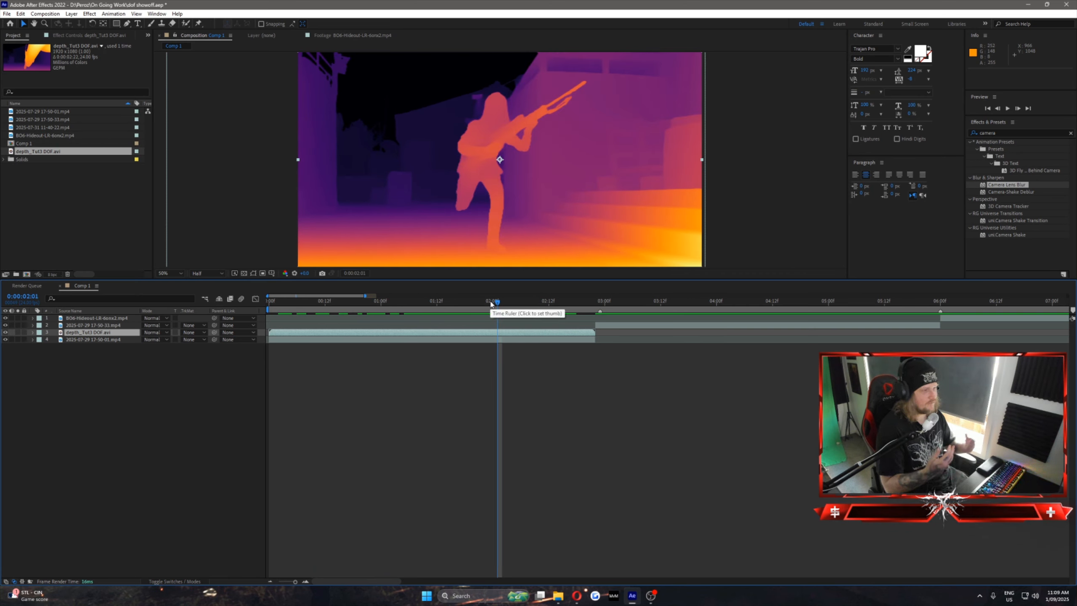
pyautogui.moveTo(492, 305); pyautogui.dragTo(511, 304)
# Step: Apply the Tint effect to the depth_Tut3 DOF.avi layer to make it black and white
pyautogui.moveTo(1001, 133); pyautogui.dragTo(960, 141)
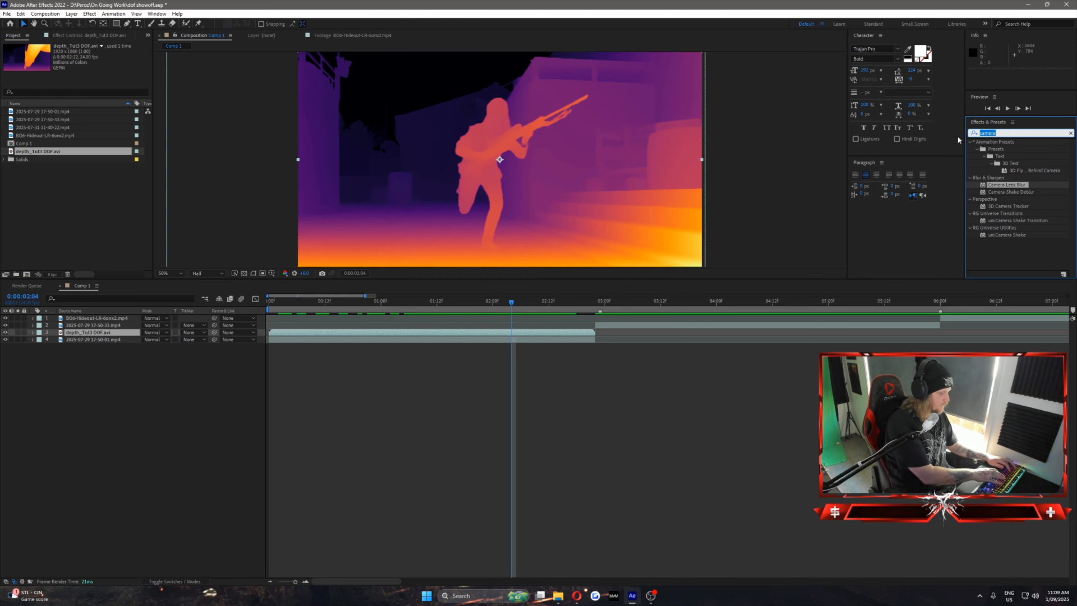
pyautogui.write('tint')
pyautogui.moveTo(1001, 191); pyautogui.dragTo(484, 333)
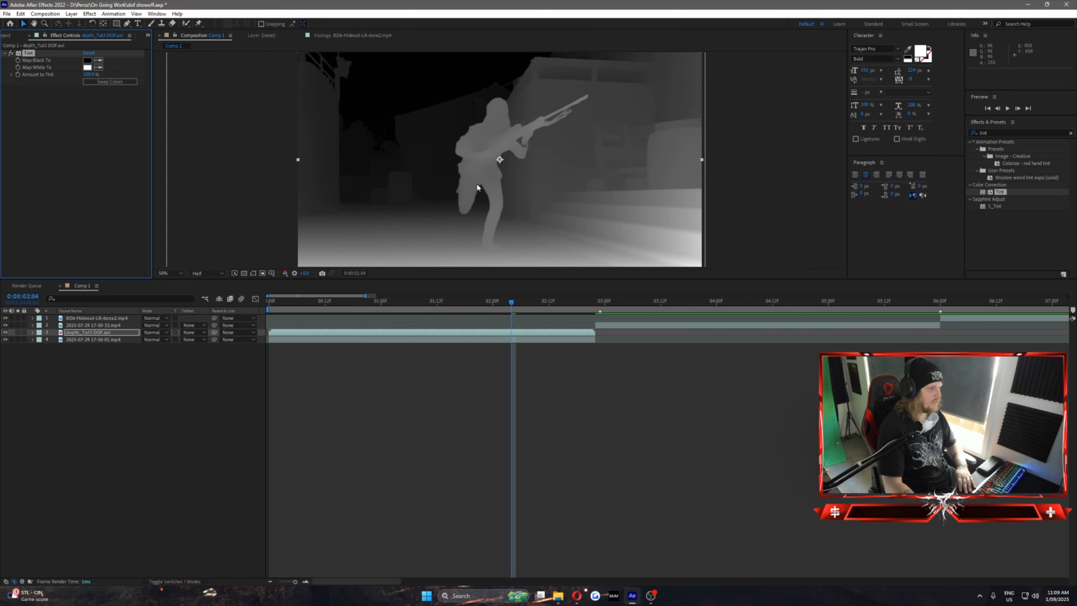
pyautogui.scroll(-1, 494, 155)
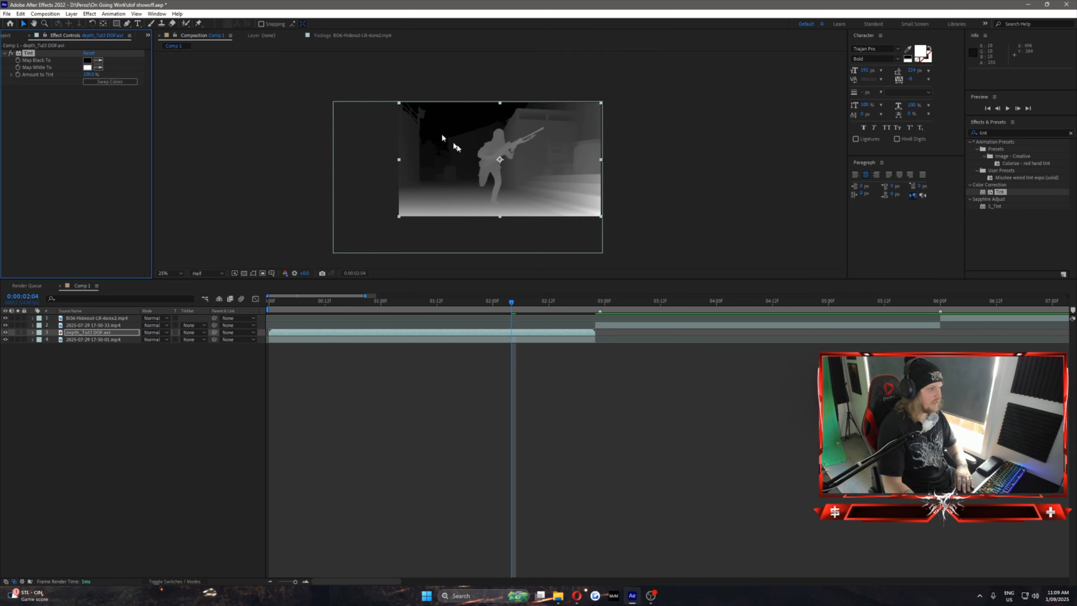
# Step: Apply the Exposure effect to the depth layer, trying an exposure of 1 and setting it to 2
pyautogui.click(1014, 133)
pyautogui.write('expo')
pyautogui.moveTo(1005, 242); pyautogui.dragTo(79, 155)
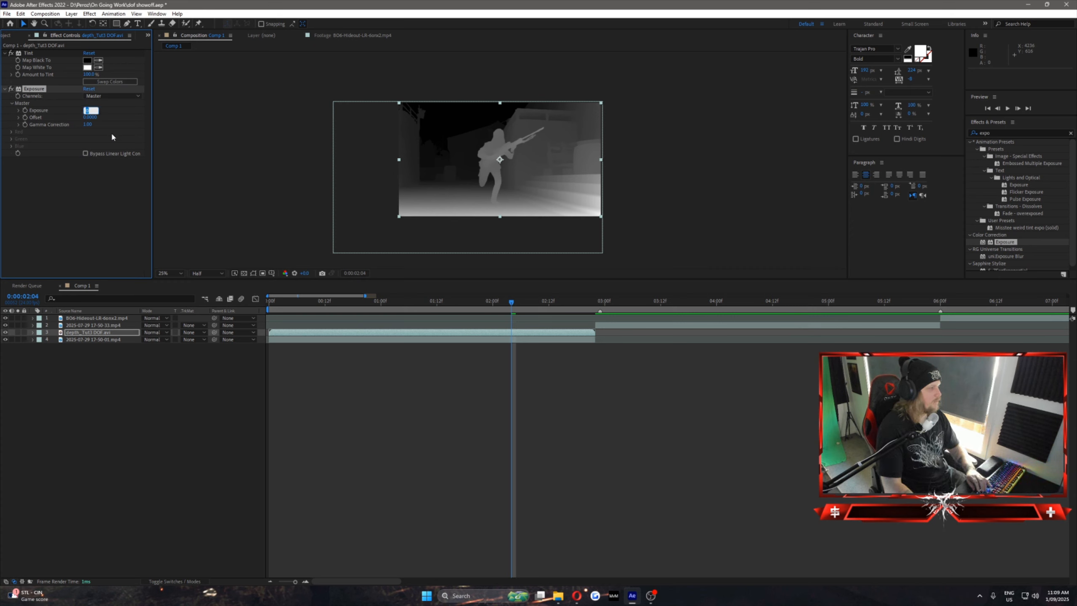
pyautogui.write('1')
pyautogui.press('Return')
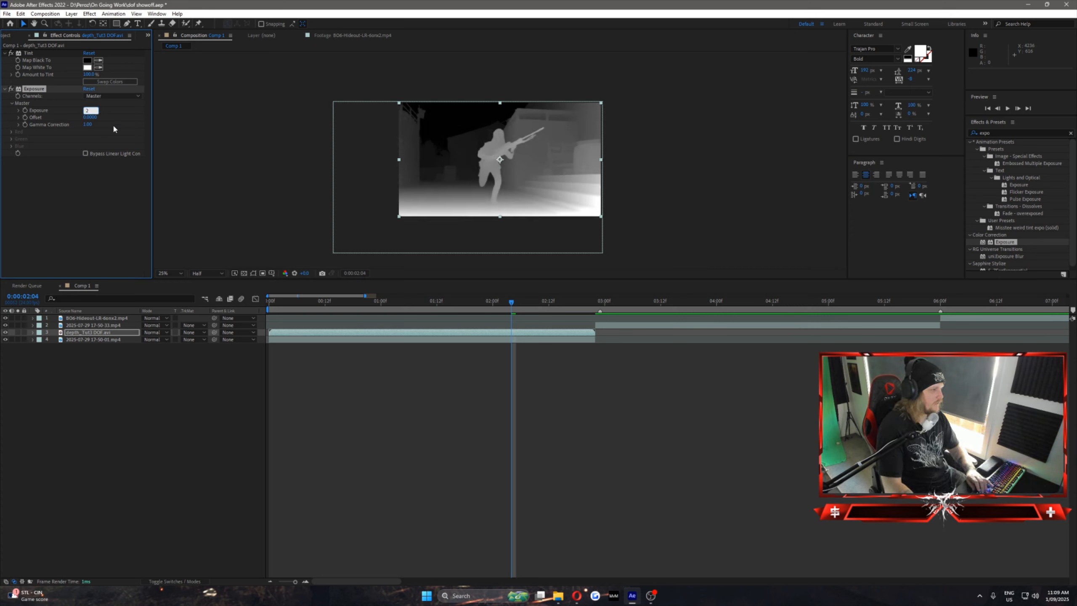
pyautogui.write('2')
pyautogui.press('Return')
pyautogui.press('.')
pyautogui.press('.')
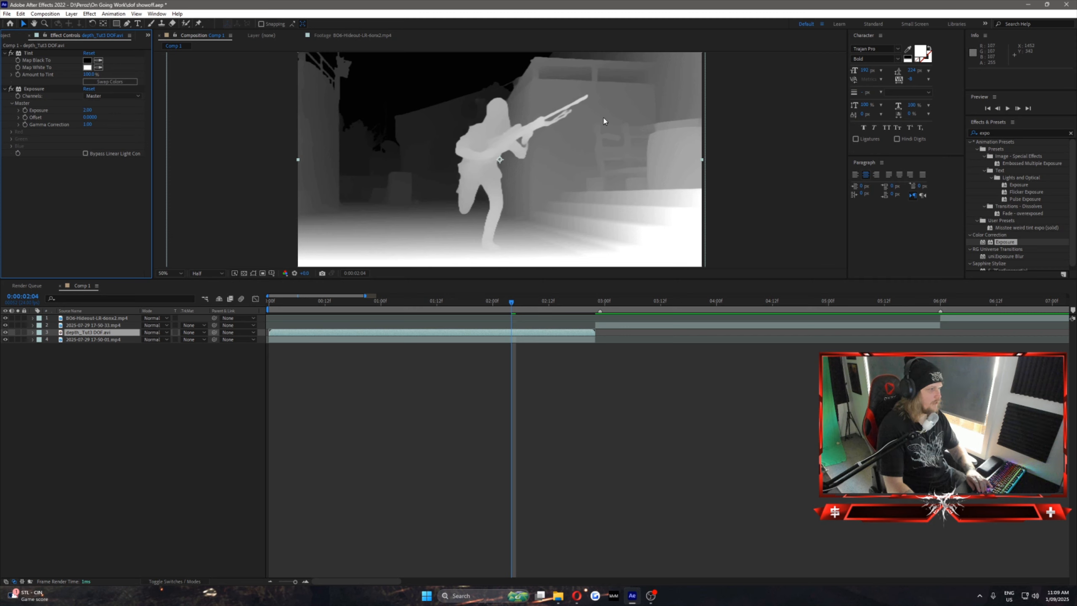
# Step: Try an exposure of 3 on the depth layer and inspect the brighter depth map
pyautogui.press(',')
pyautogui.press(',')
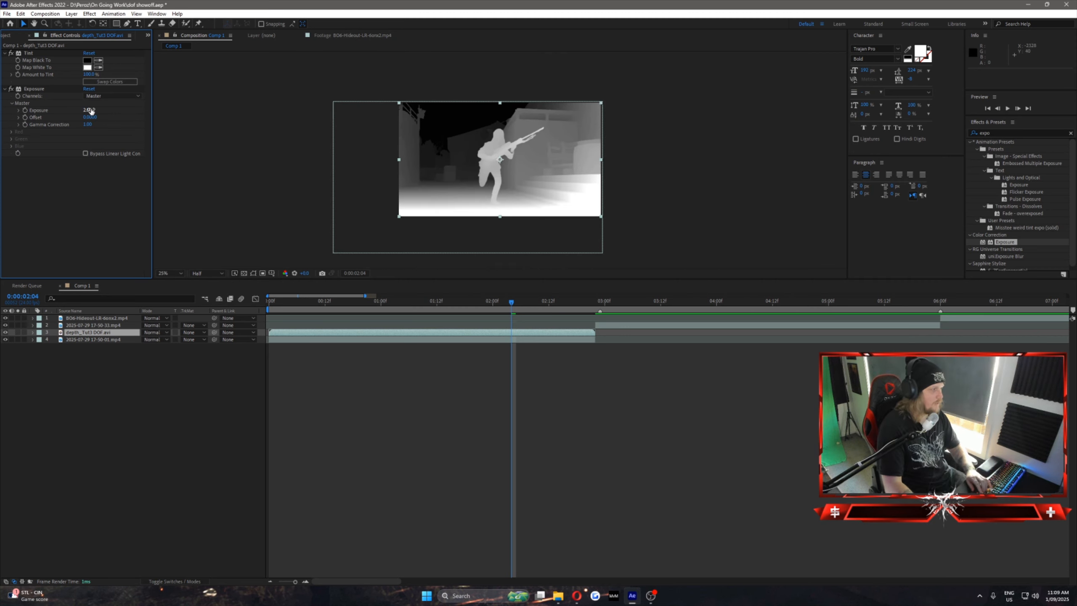
pyautogui.press('Return')
pyautogui.press('.')
pyautogui.press('.')
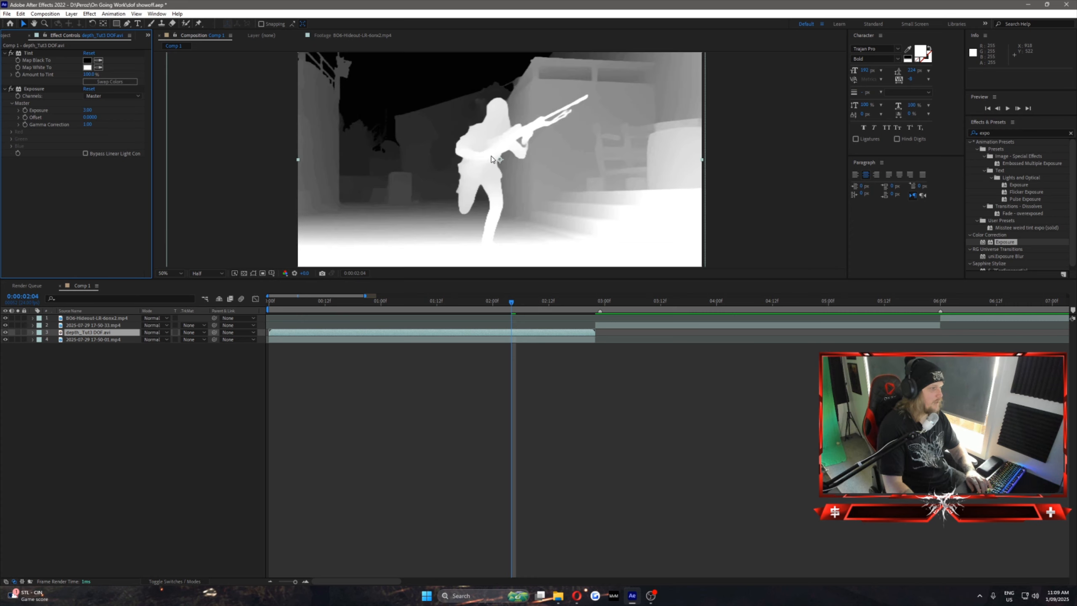
pyautogui.scroll(-2, 492, 157)
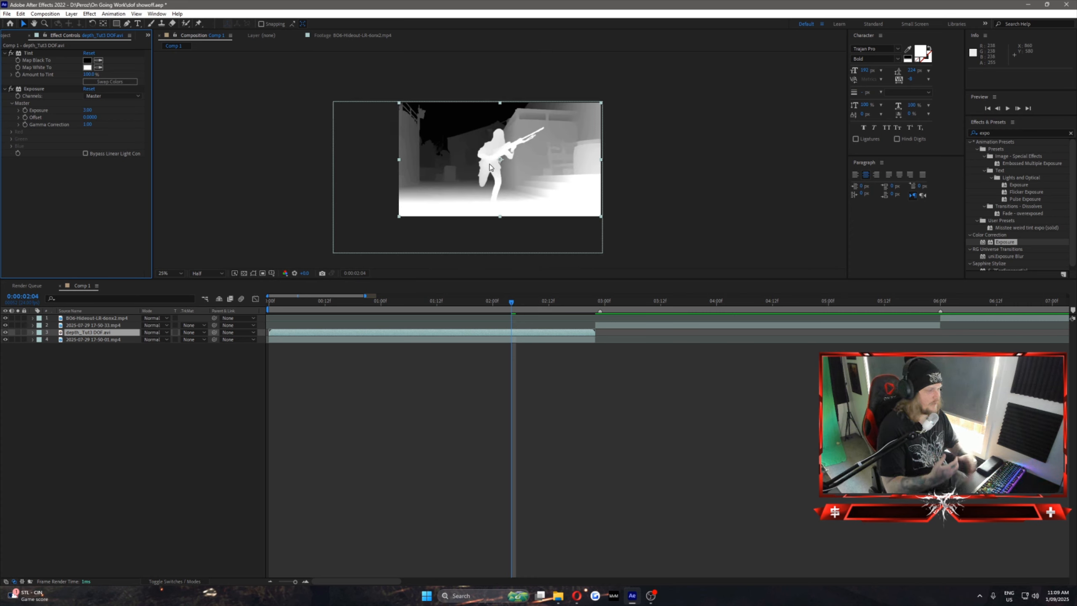
pyautogui.press('.')
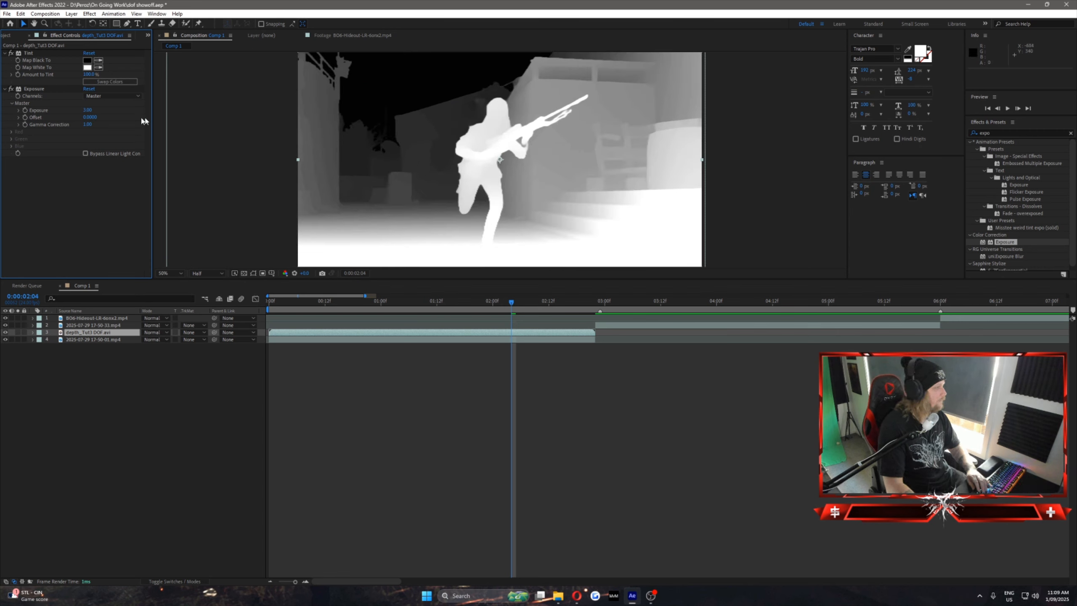
# Step: Lower the depth layer's exposure to 1 for comparison and settle on 2
pyautogui.click(88, 110)
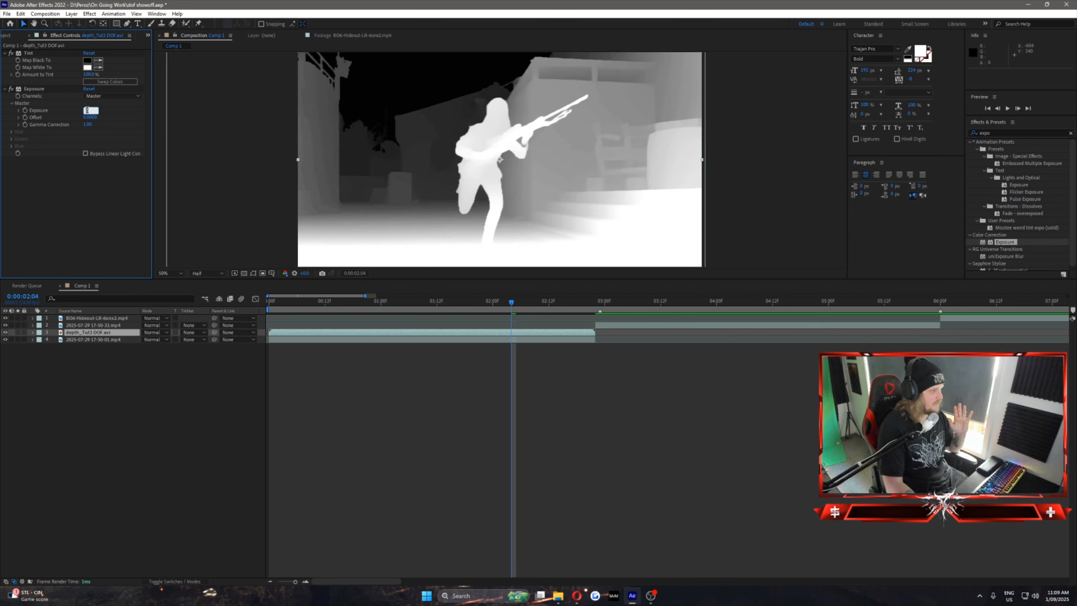
pyautogui.write('1')
pyautogui.press('Return')
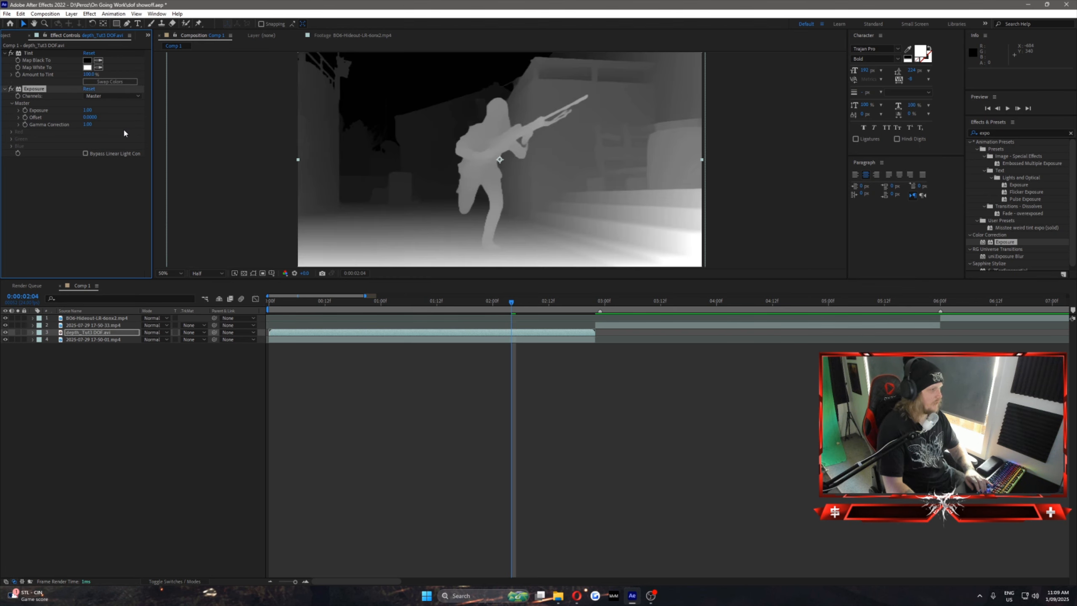
pyautogui.click(88, 111)
pyautogui.write('2')
pyautogui.click(125, 127)
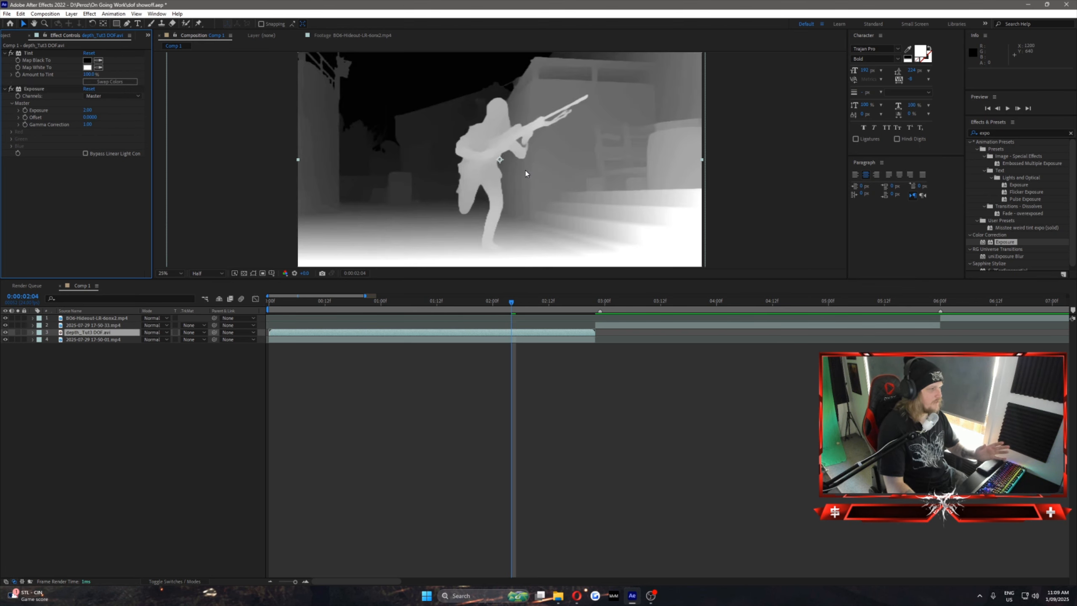
pyautogui.scroll(-2, 524, 158)
# Step: Create a new adjustment layer and place it directly beneath the depth_Tut3 DOF.avi layer
pyautogui.click(79, 354)
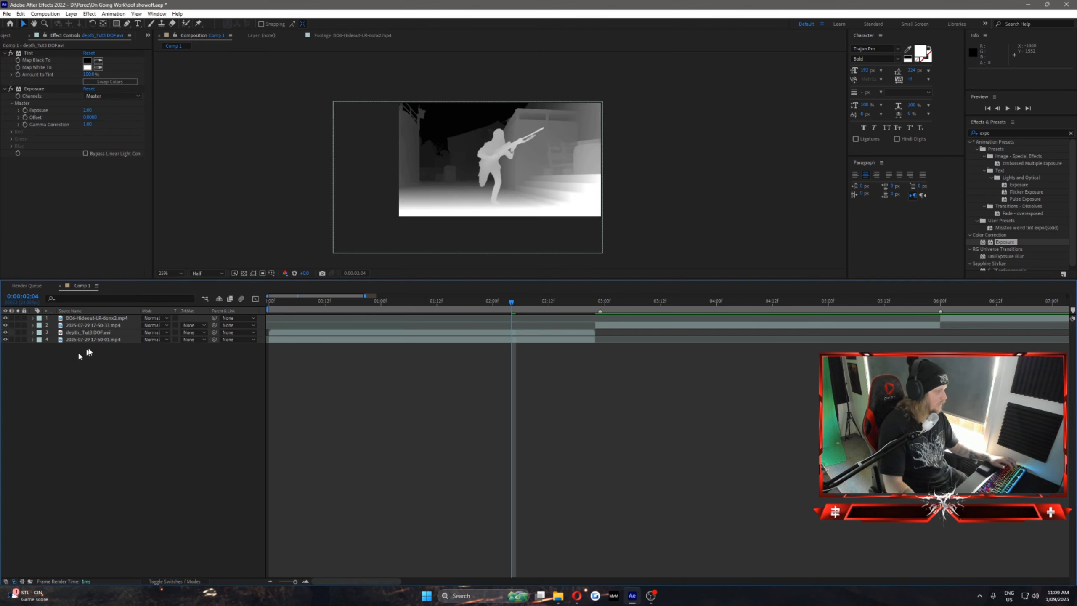
pyautogui.hotkey('ctrl', 'alt', 'y')
pyautogui.moveTo(87, 319); pyautogui.dragTo(87, 343)
pyautogui.click(88, 333)
pyautogui.click(202, 340)
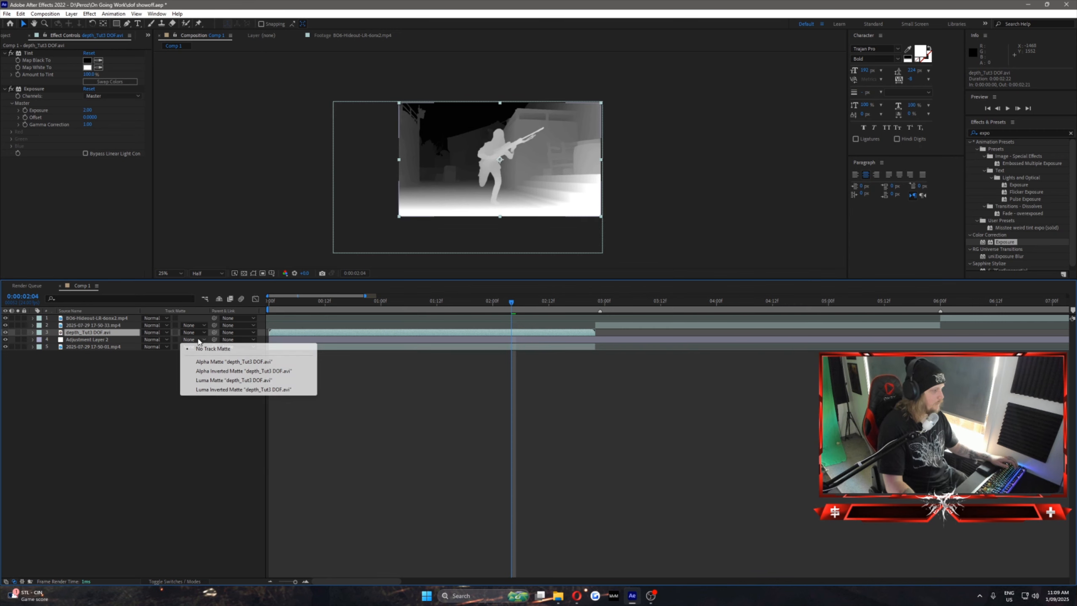
pyautogui.click(602, 335)
# Step: Split the adjustment layer at 0:00:02:22, where the first clip ends, and delete the excess part
pyautogui.click(596, 302)
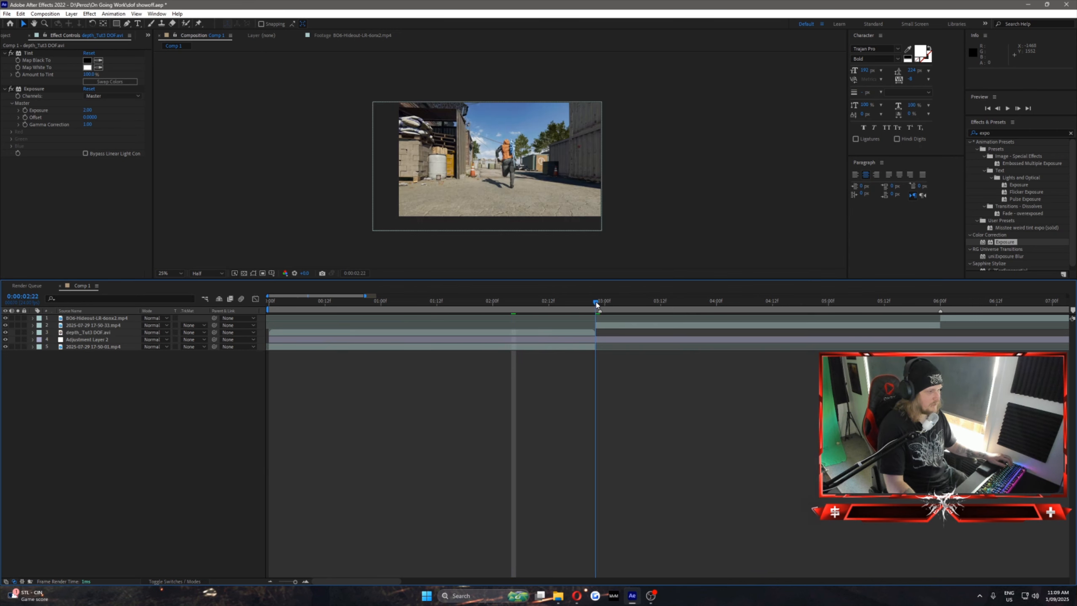
pyautogui.click(611, 341)
pyautogui.hotkey('ctrl', 'shift', 'd')
pyautogui.press('Delete')
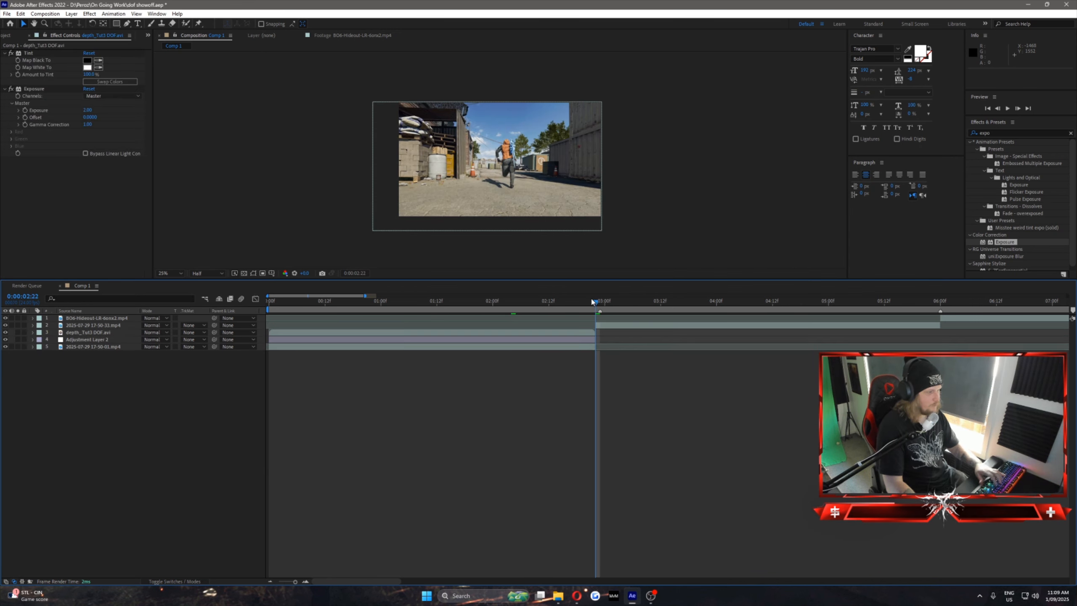
# Step: Go to 0:00:00:21 and set the adjustment layer's track matte to Luma Matte "depth_Tut3 DOF.avi"
pyautogui.moveTo(594, 303); pyautogui.dragTo(368, 302)
pyautogui.click(96, 340)
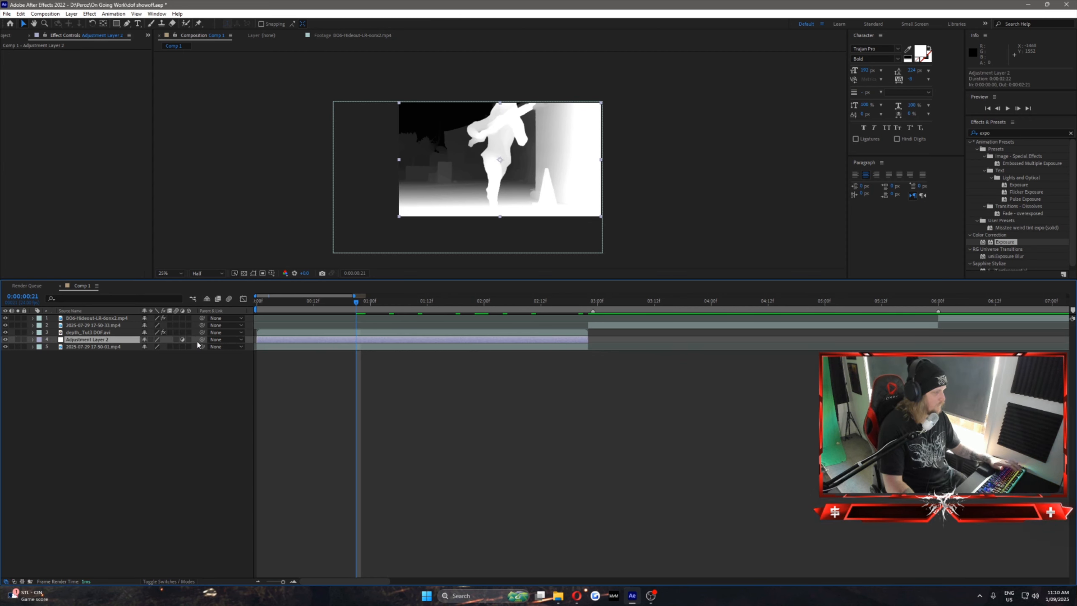
pyautogui.click(192, 341)
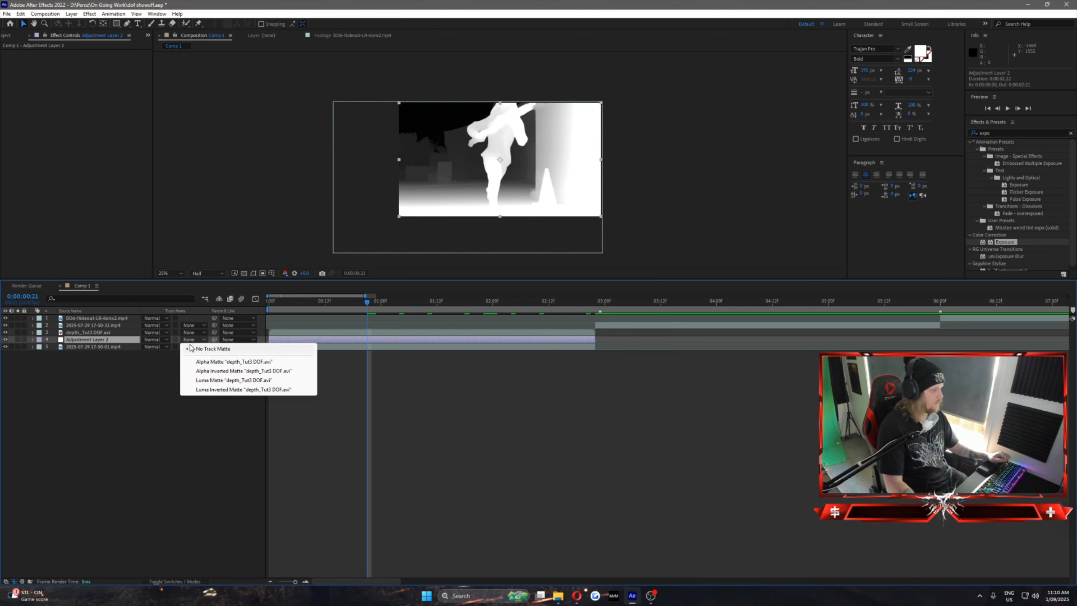
pyautogui.click(221, 380)
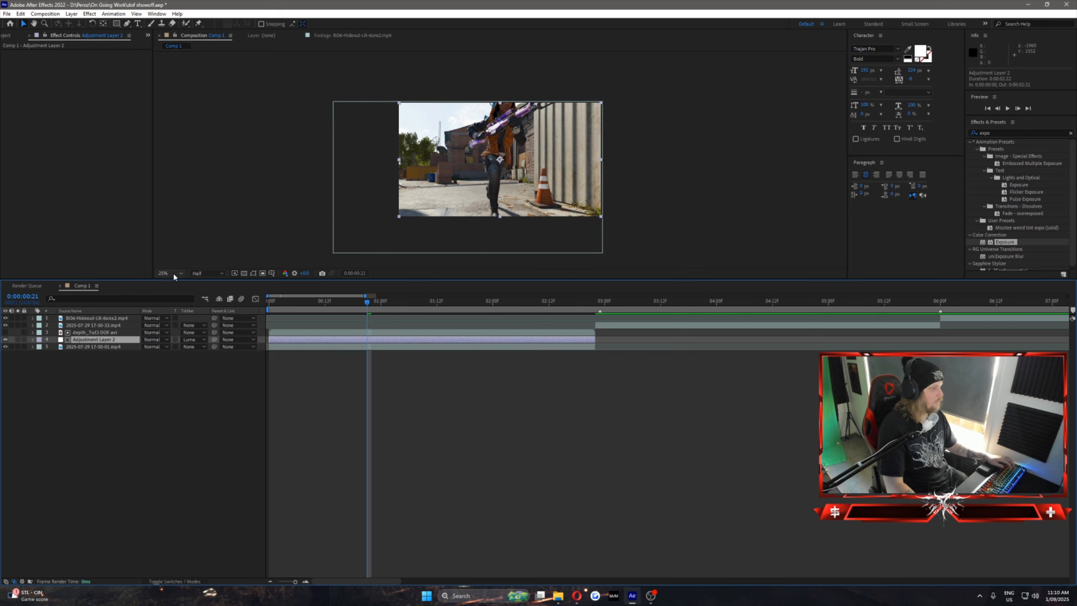
# Step: Find the Camera Lens Blur effect and apply it to the adjustment layer
pyautogui.click(174, 274)
pyautogui.click(175, 291)
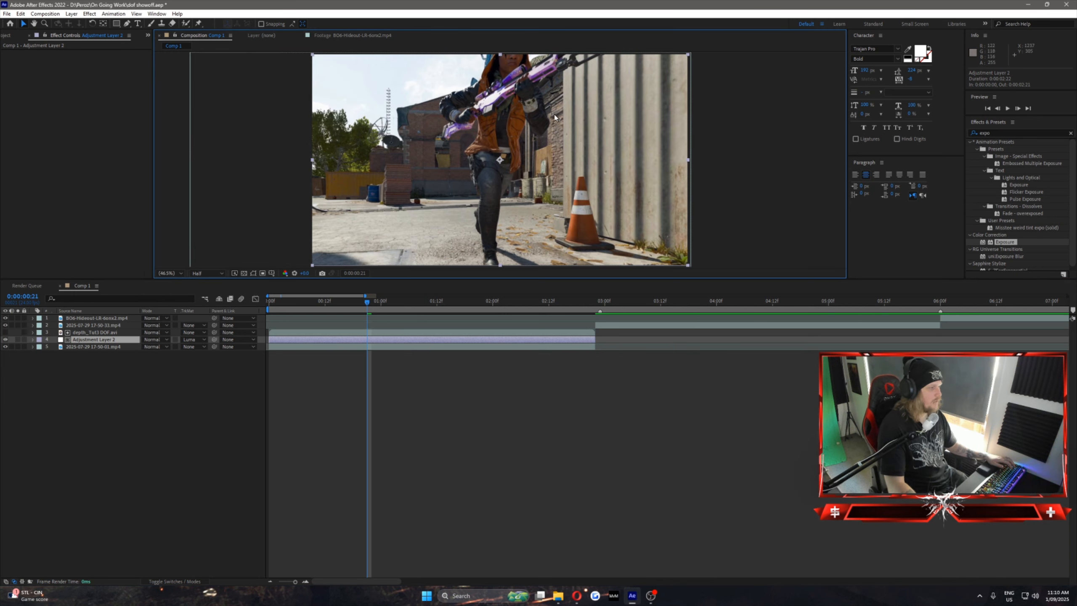
pyautogui.scroll(-2, 555, 118)
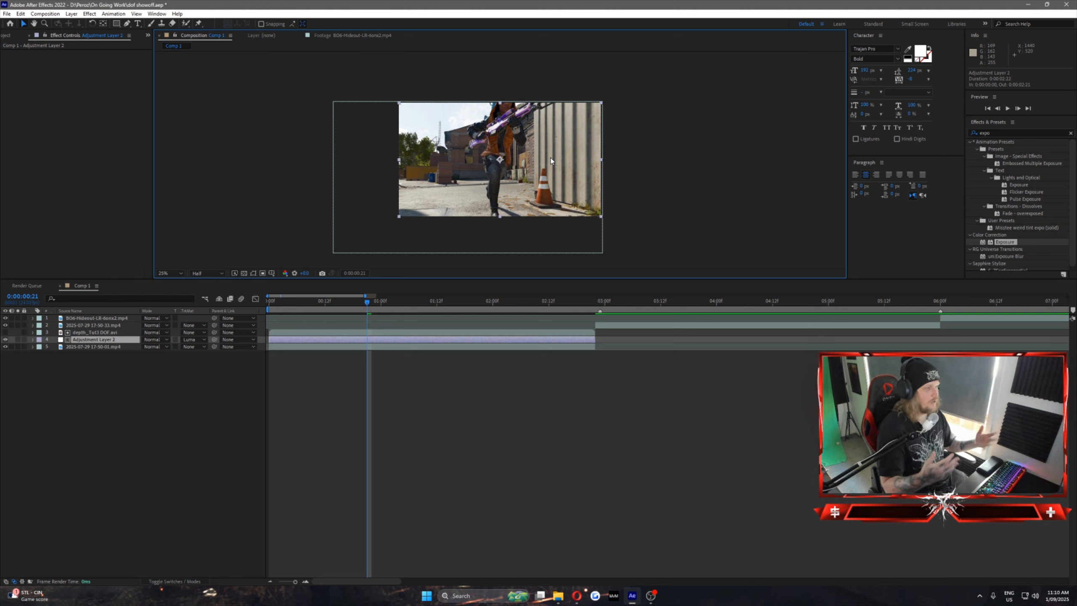
pyautogui.click(1019, 133)
pyautogui.write('camer')
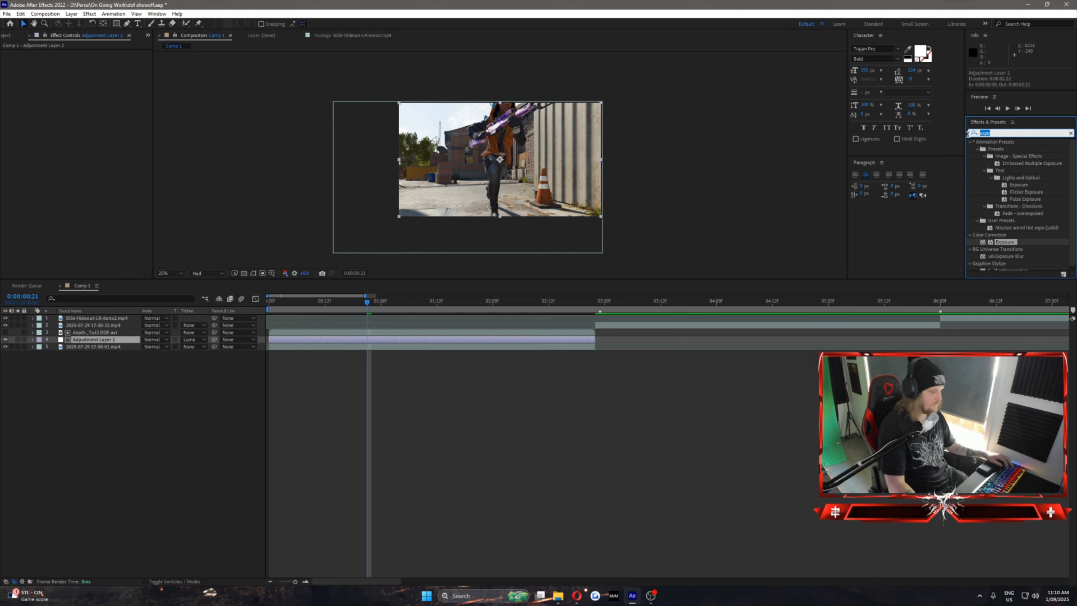
pyautogui.write('a')
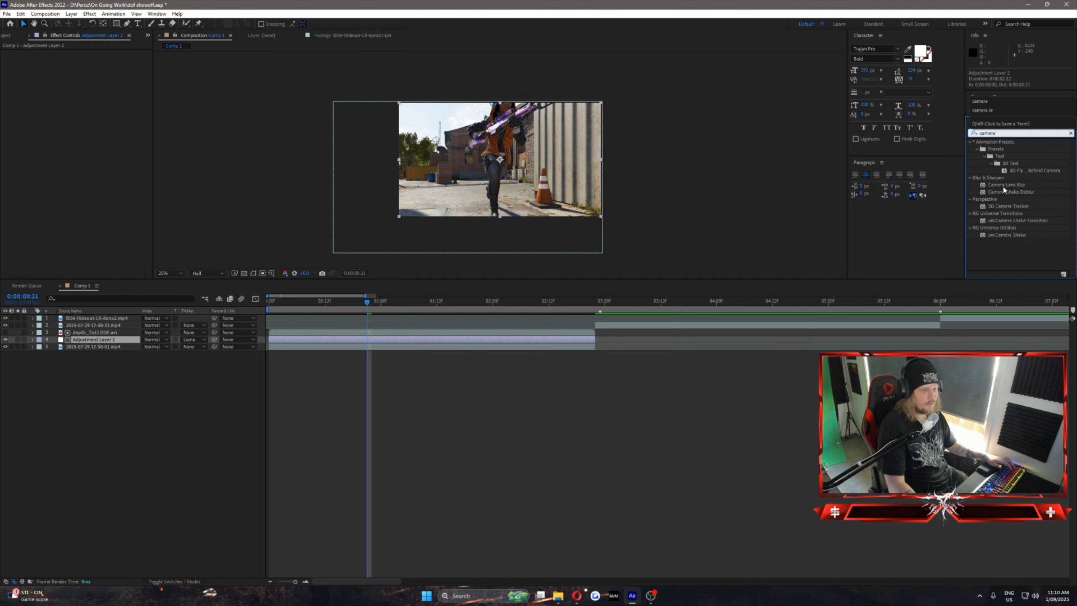
pyautogui.moveTo(1004, 190); pyautogui.dragTo(94, 340)
# Step: Set the composition's preview resolution to Full
pyautogui.scroll(2, 500, 159)
pyautogui.click(208, 273)
pyautogui.click(203, 292)
# Step: Change the adjustment layer's track matte to Luma Inverted Matte while Camera Lens Blur is disabled, and re-enable the effect
pyautogui.click(11, 53)
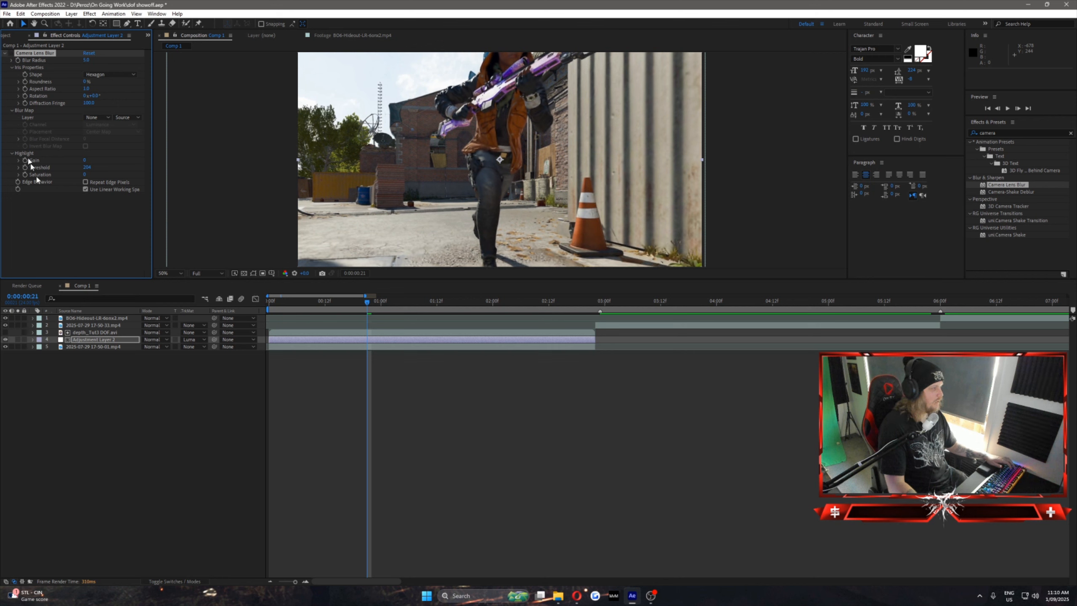
pyautogui.click(195, 340)
pyautogui.click(243, 390)
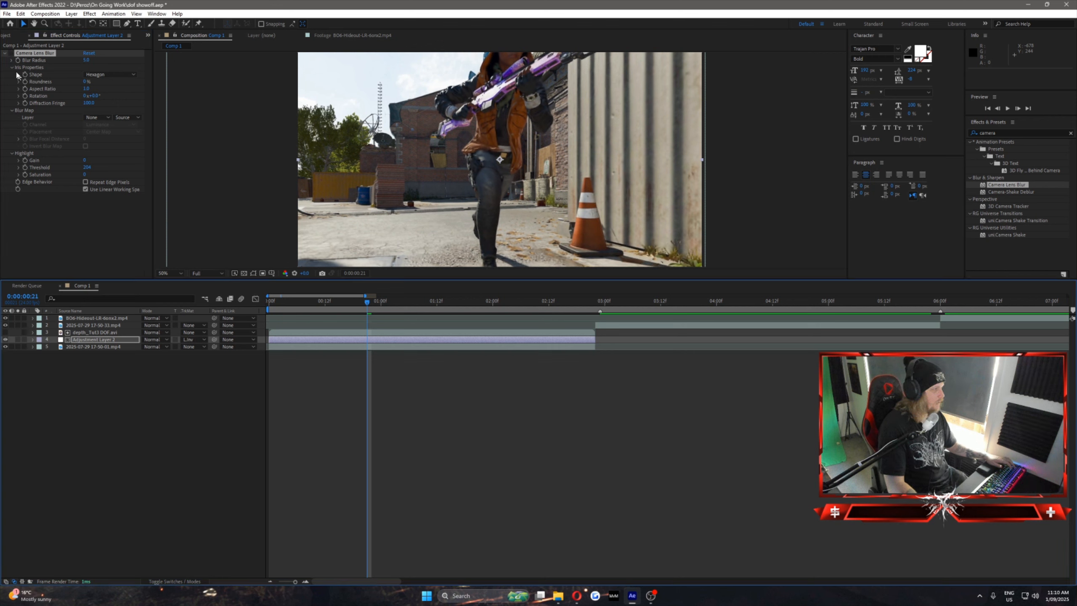
pyautogui.click(11, 53)
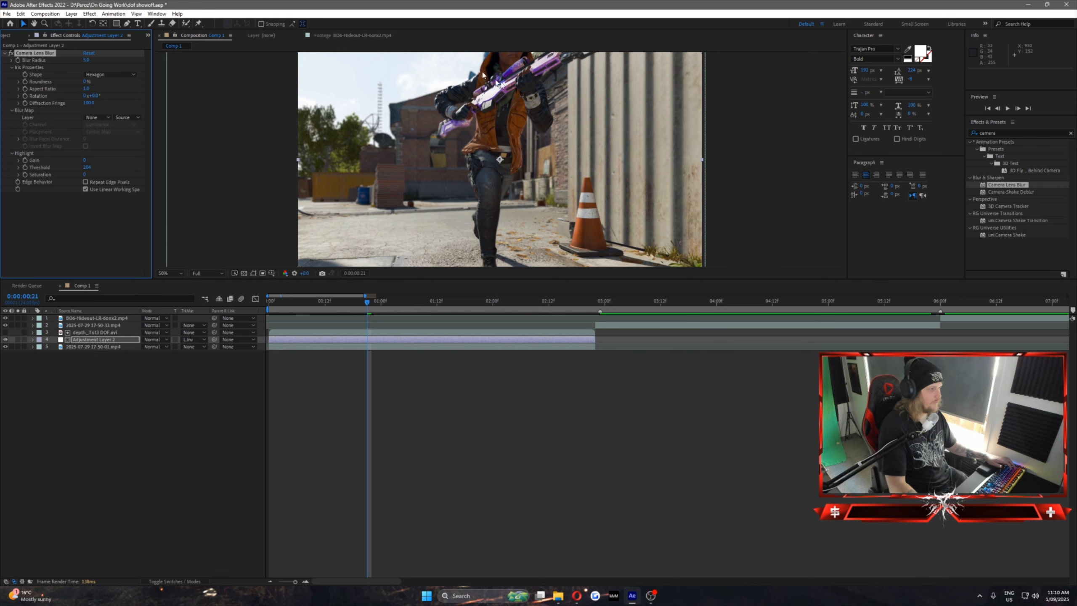
# Step: Set the adjustment layer's Camera Lens Blur radius to 8 and enable Repeat Edge Pixels
pyautogui.click(87, 60)
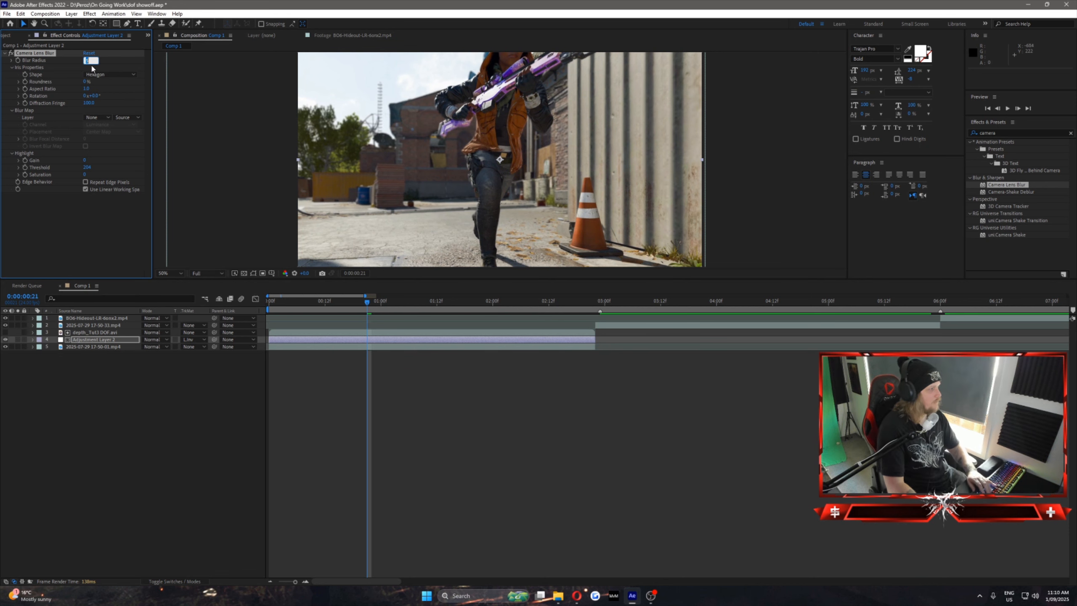
pyautogui.write('8')
pyautogui.click(90, 201)
pyautogui.click(86, 182)
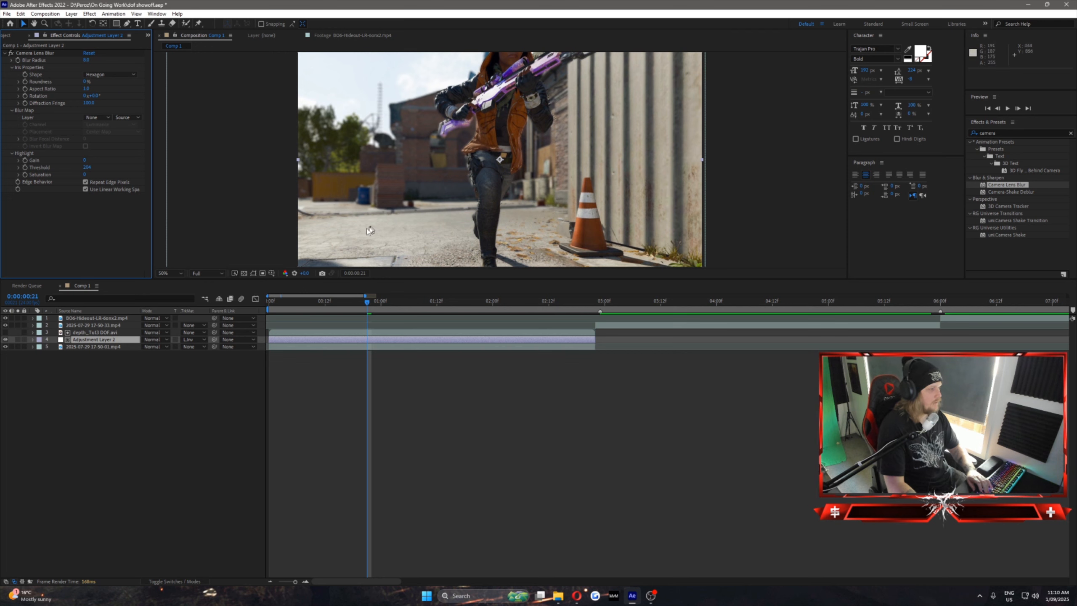
# Step: Move to 0:00:01:08 and set the Exposure effect's master exposure to 4 on the depth_Tut3 DOF.avi layer
pyautogui.moveTo(355, 308); pyautogui.dragTo(419, 305)
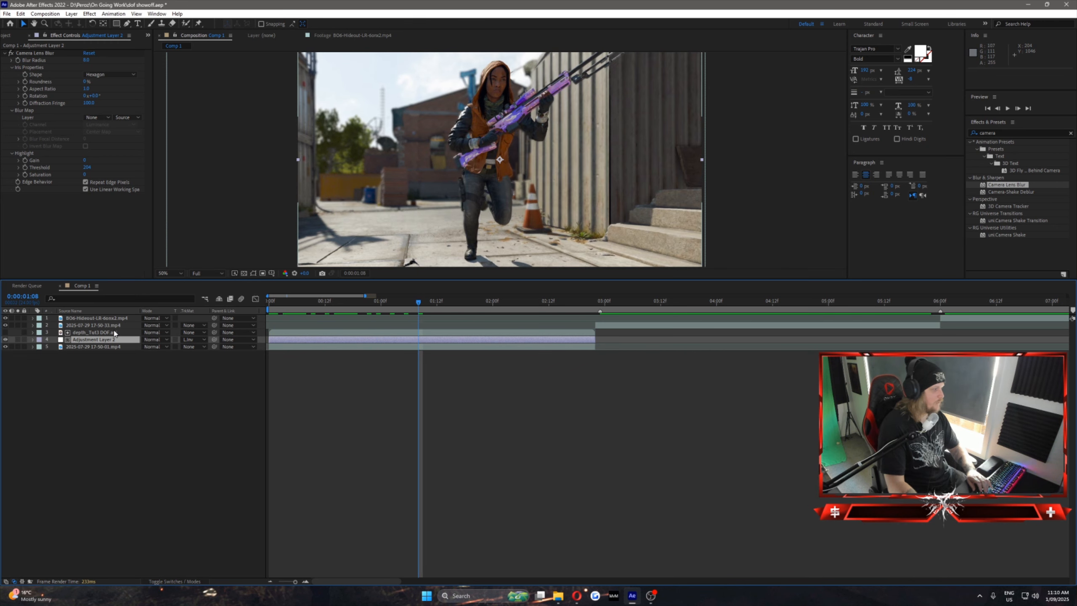
pyautogui.click(90, 333)
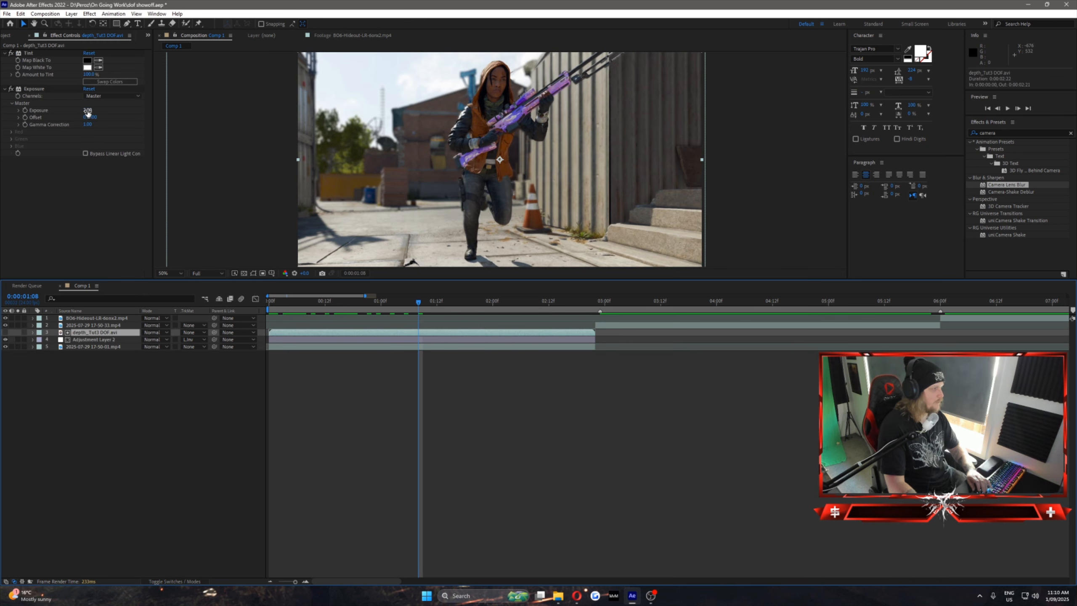
pyautogui.click(87, 111)
pyautogui.write('4')
pyautogui.press('Return')
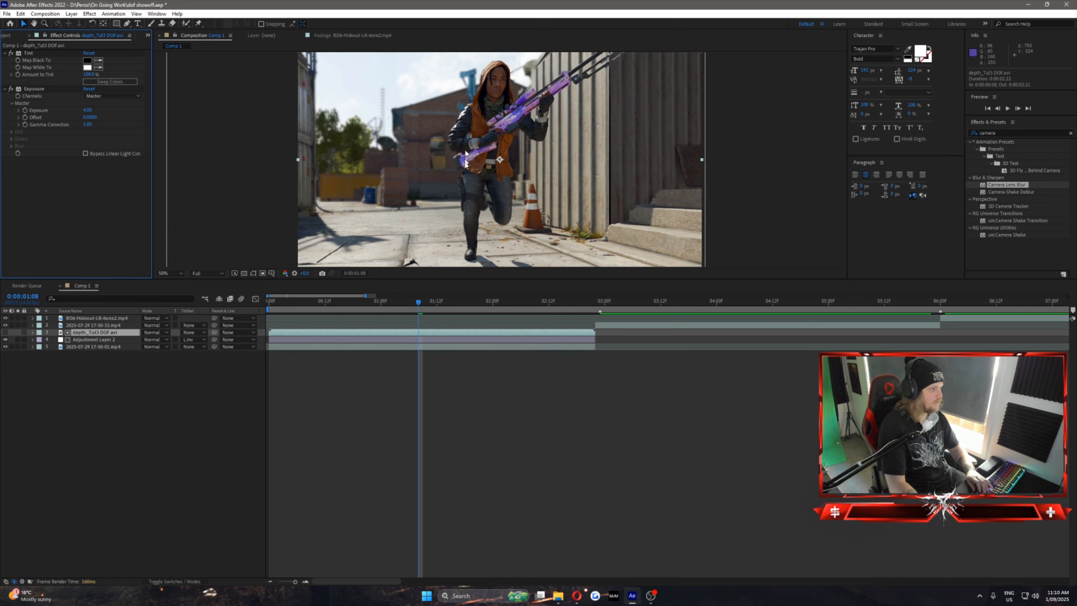
pyautogui.click(408, 377)
# Step: Examine the background blur and the running character's edges between 0:00:01:11 and 0:00:02:17
pyautogui.moveTo(419, 303); pyautogui.dragTo(447, 303)
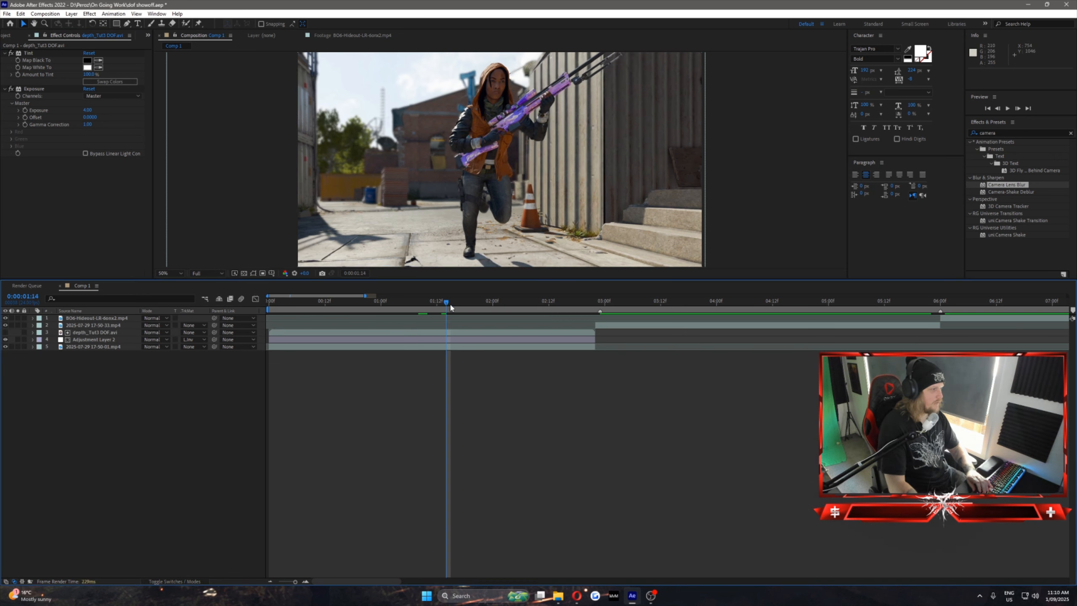
pyautogui.scroll(1, 471, 101)
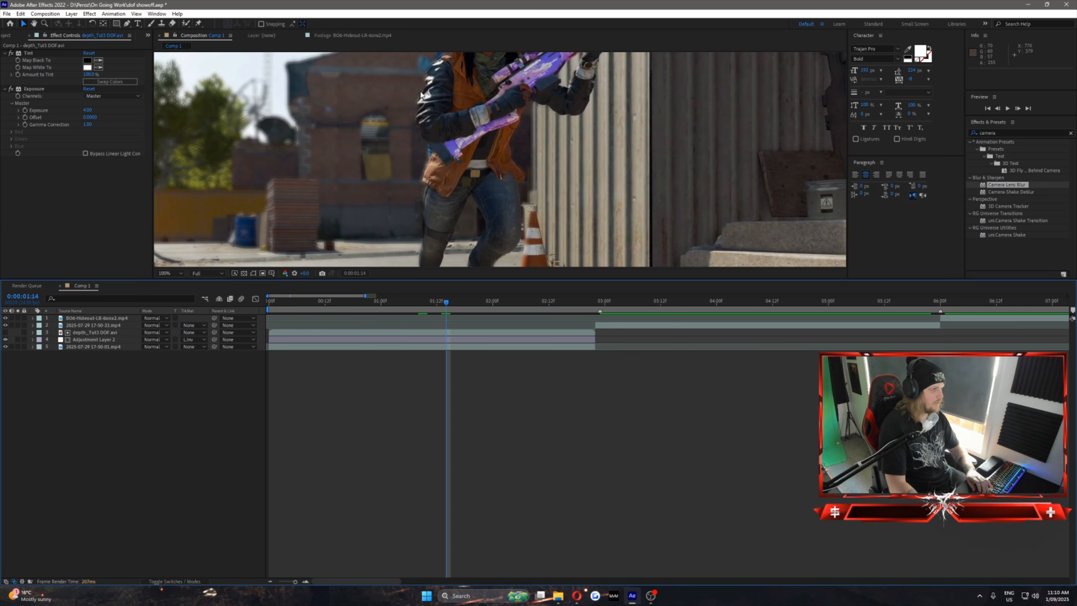
pyautogui.scroll(-1, 408, 200)
pyautogui.moveTo(456, 301); pyautogui.dragTo(521, 306)
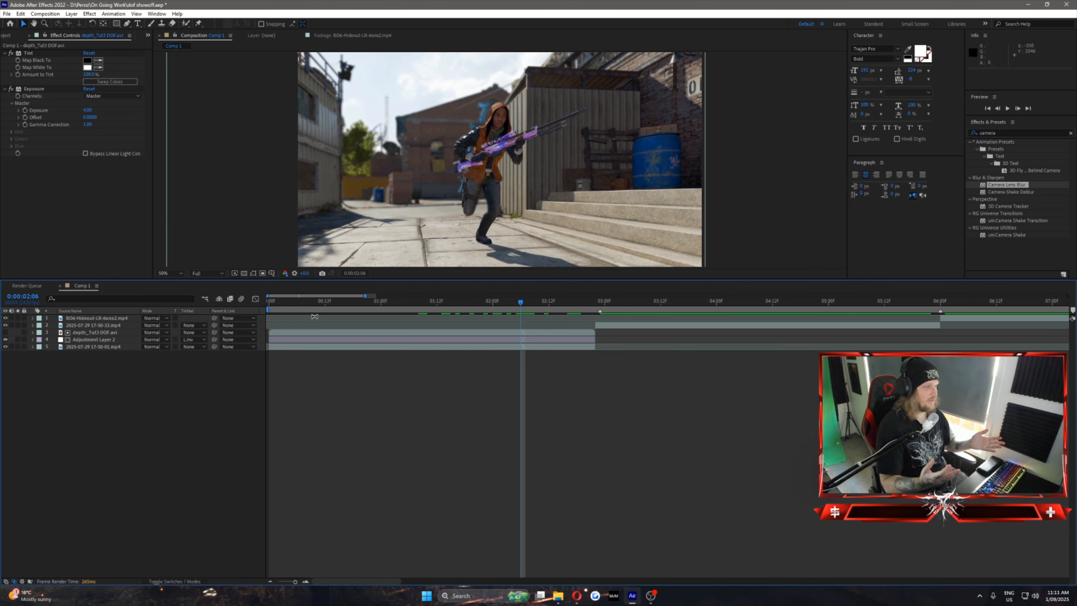
pyautogui.click(433, 302)
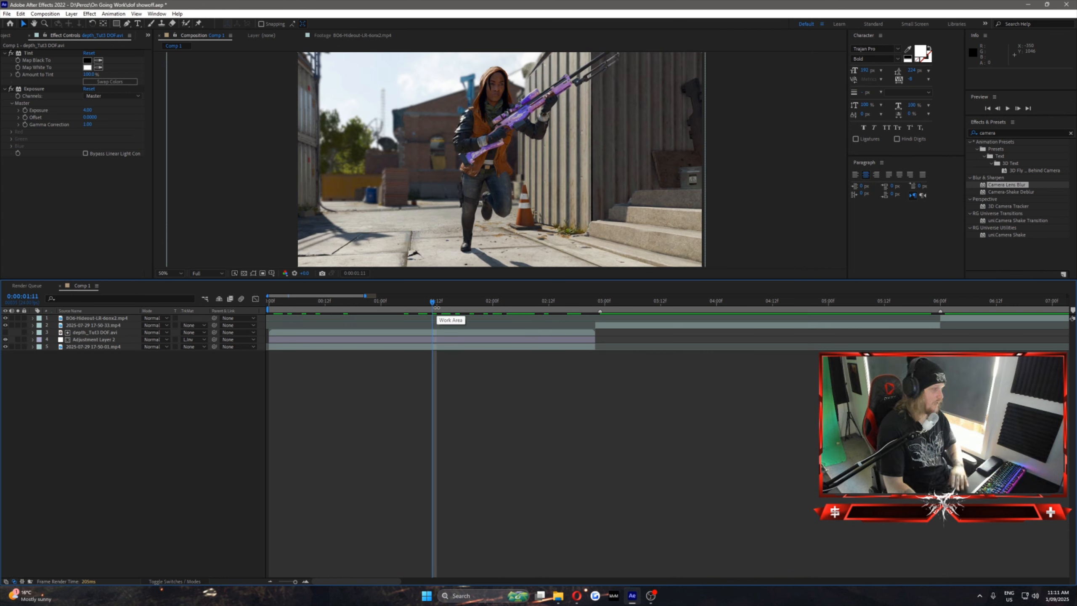
pyautogui.moveTo(433, 302); pyautogui.dragTo(572, 303)
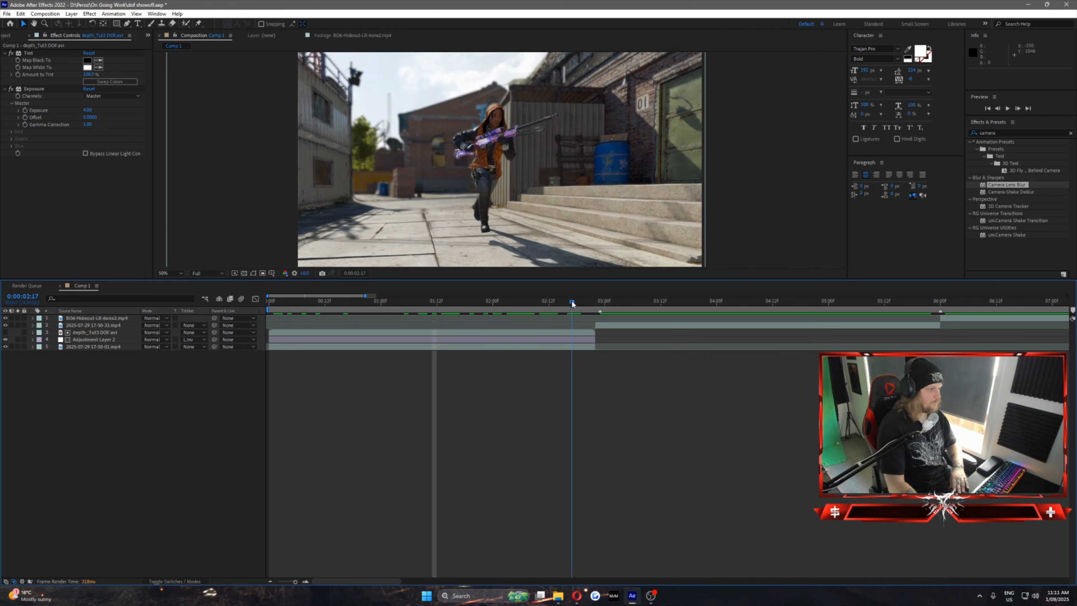
# Step: Review the gameplay further along the timeline, including the frame at 0:00:07:01
pyautogui.moveTo(344, 295); pyautogui.dragTo(395, 295)
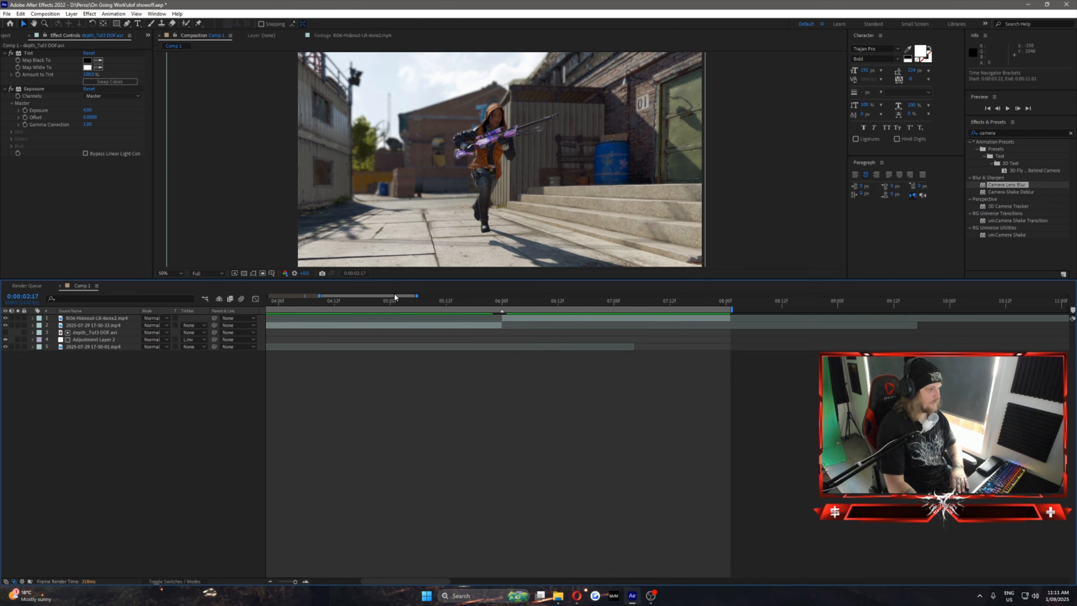
pyautogui.moveTo(553, 301); pyautogui.dragTo(618, 313)
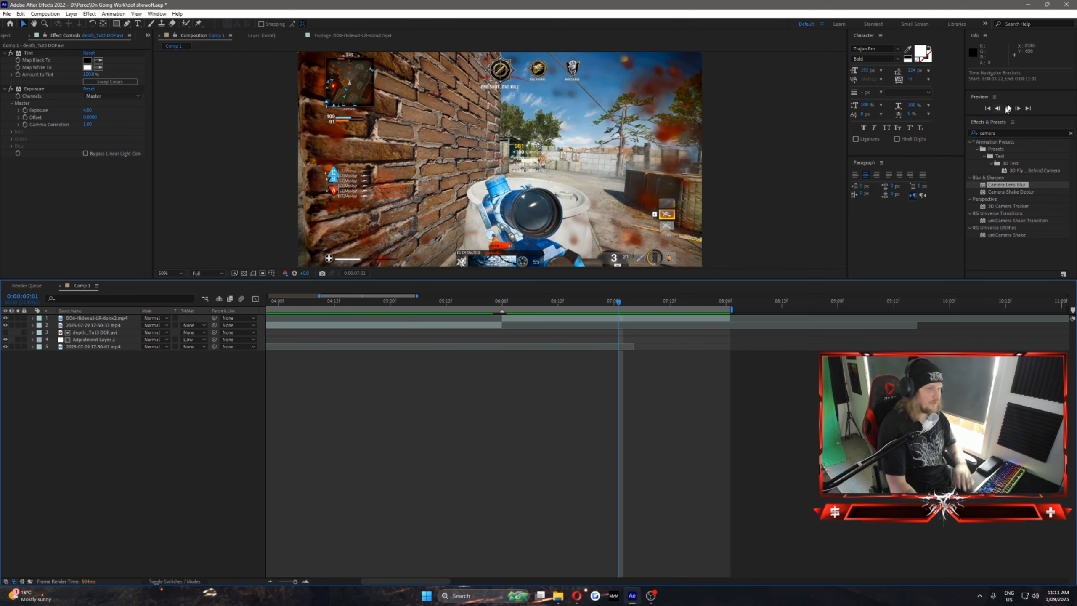
pyautogui.moveTo(502, 302); pyautogui.dragTo(518, 305)
# Step: Switch to the desktop, open the depth-anything folder and pass the Tut3 DOF clip to its run batch file
pyautogui.click(1028, 5)
pyautogui.doubleClick(107, 60)
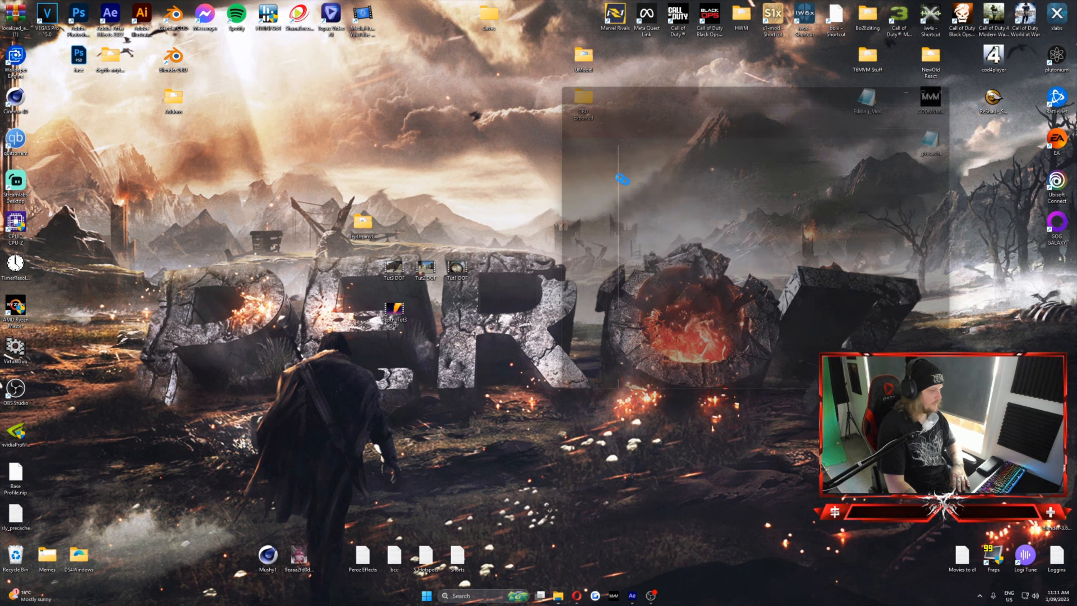
pyautogui.moveTo(651, 88); pyautogui.dragTo(623, 68)
pyautogui.moveTo(457, 267); pyautogui.dragTo(604, 317)
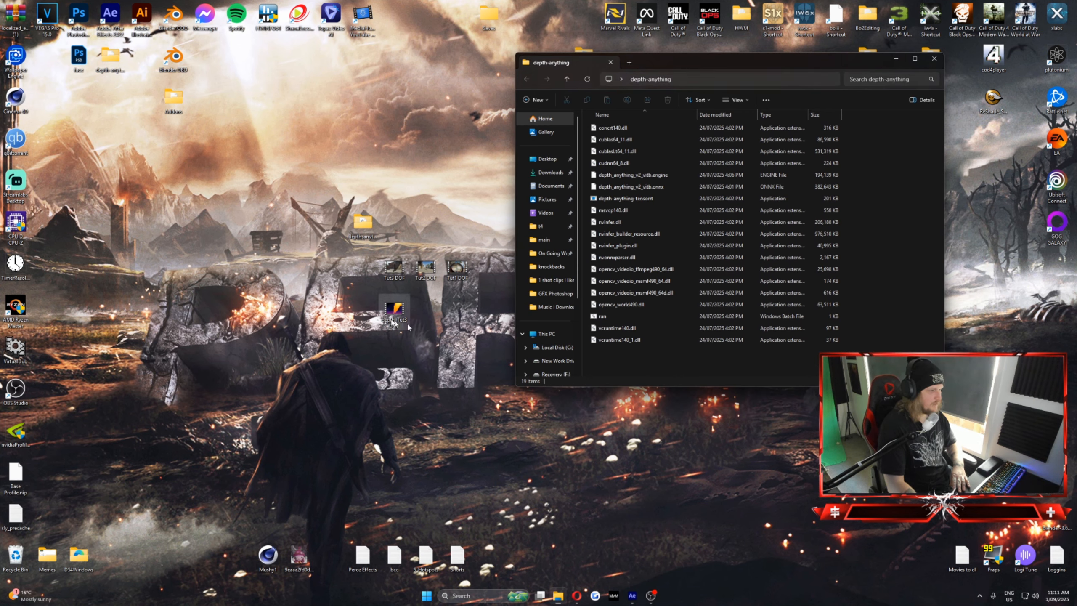